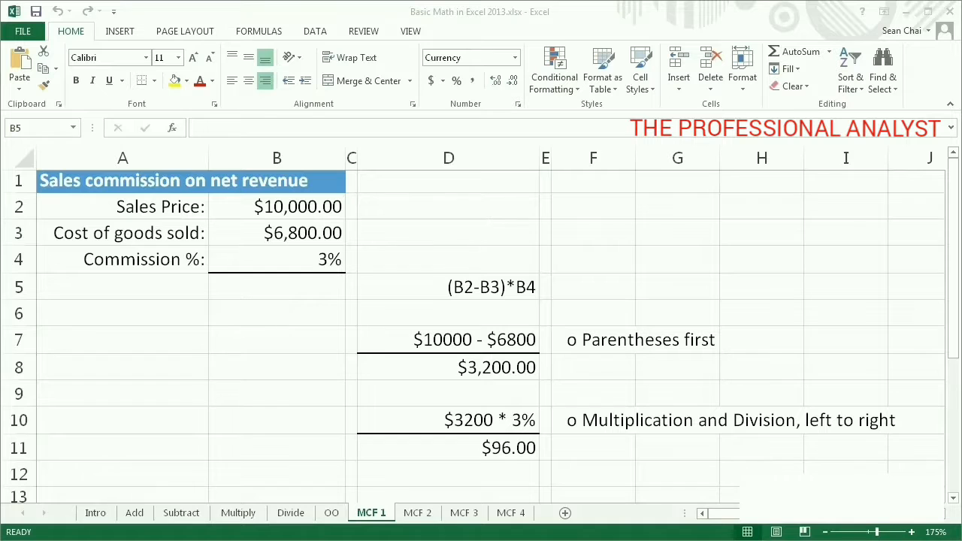
- Enter the formula =(B2-B3)*B4 in cell B5 to calculate the sales commission on net revenue
left_click(222, 284)
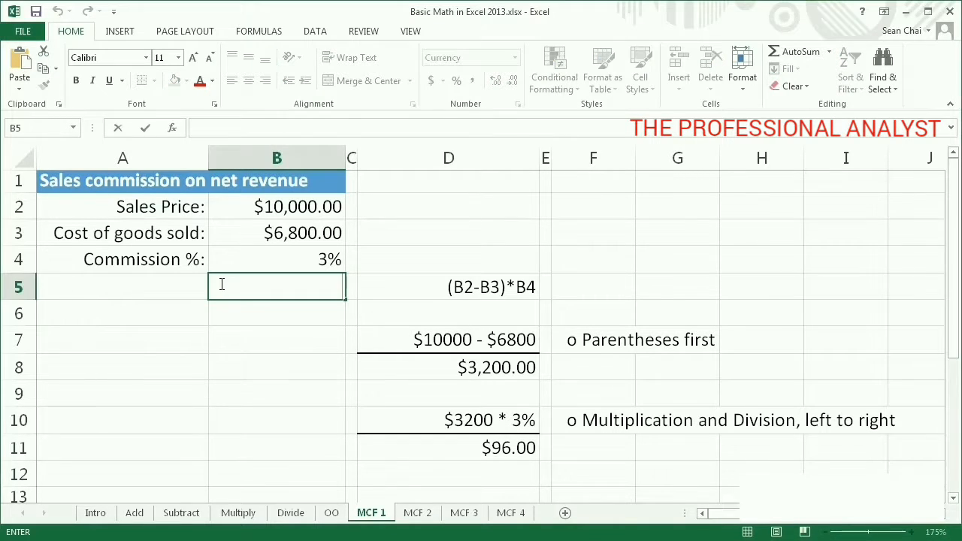
type("=(")
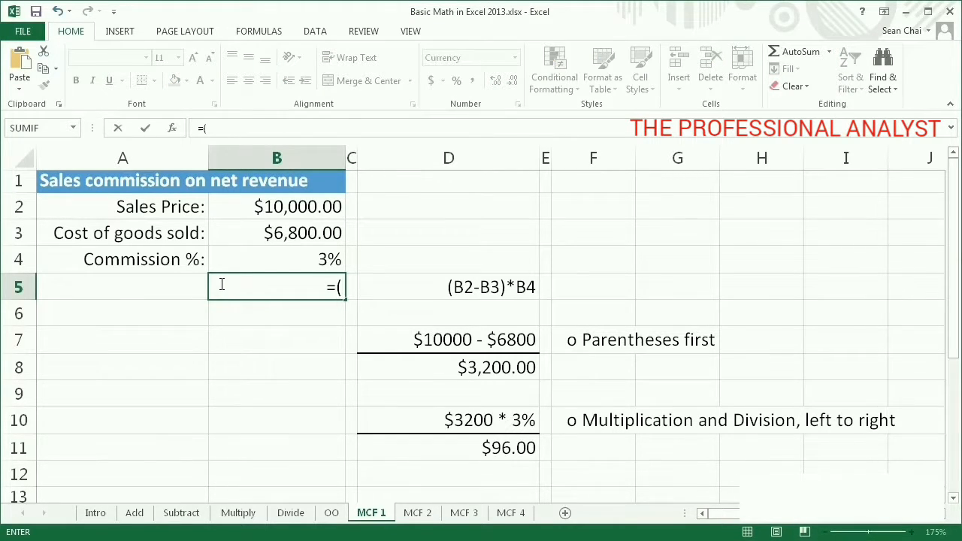
left_click(222, 205)
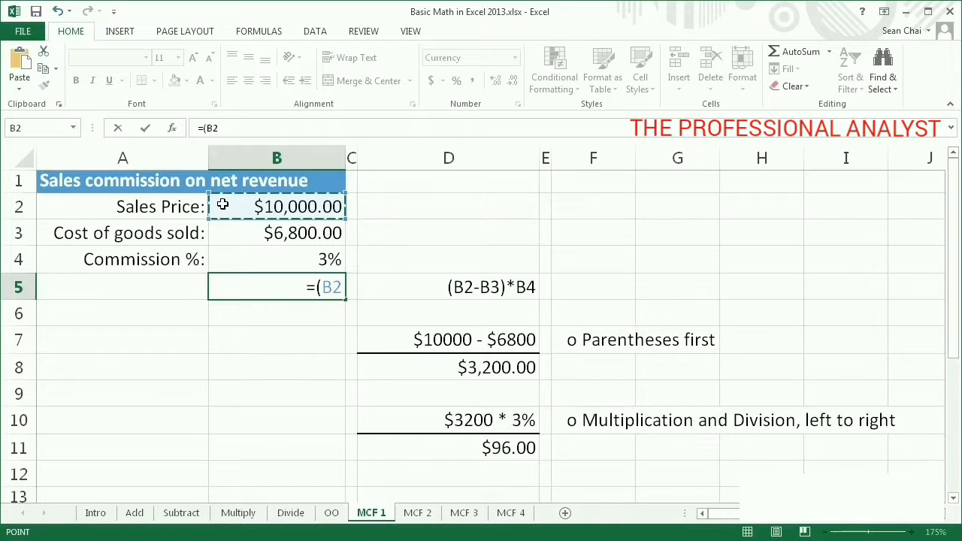
type("-")
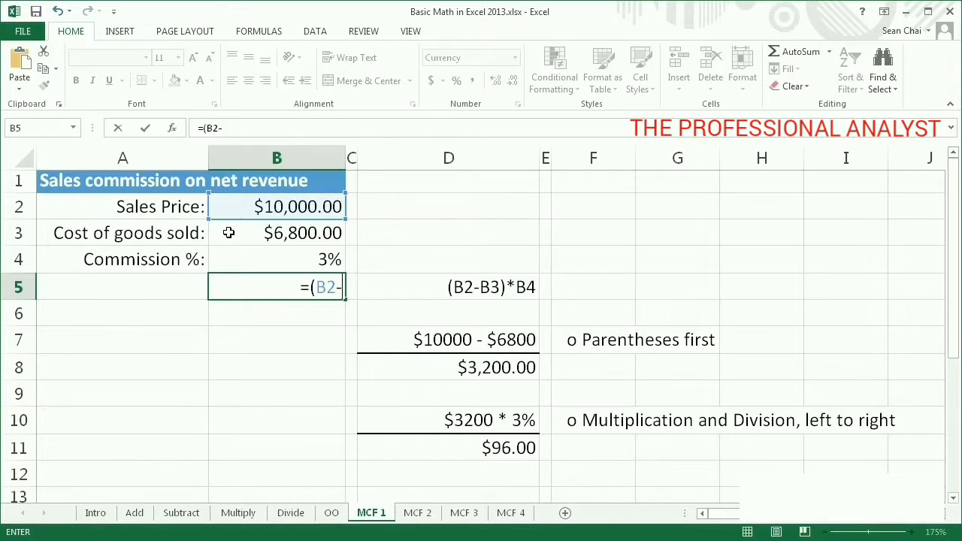
left_click(229, 233)
type(")")
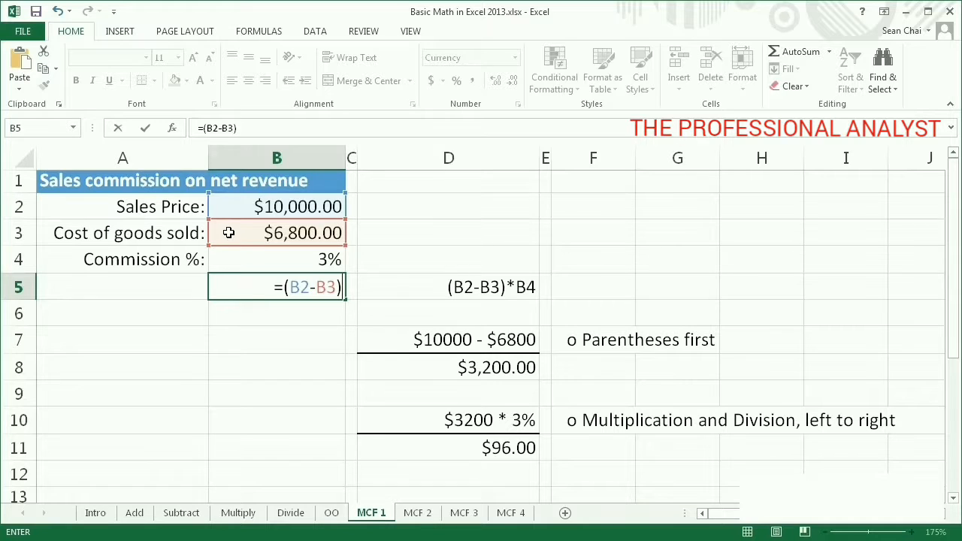
type("*")
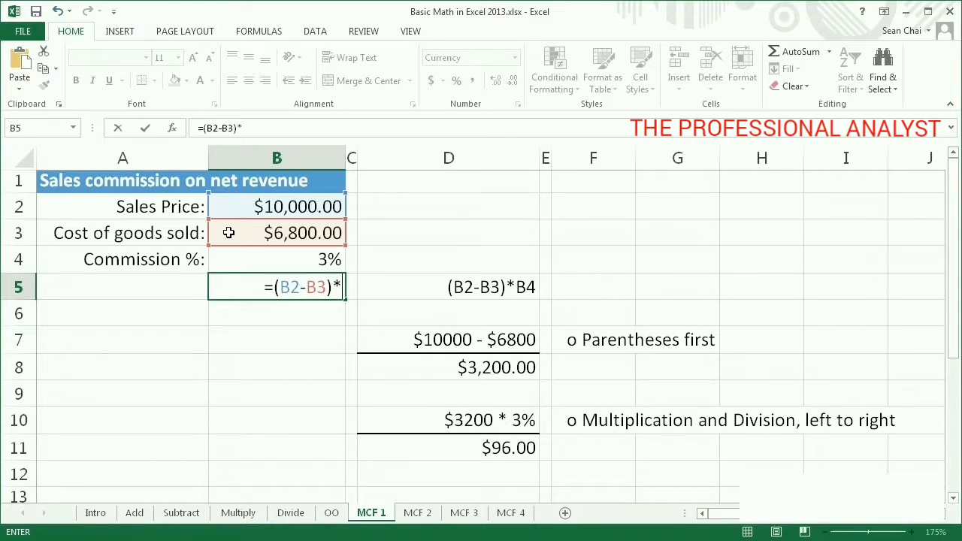
left_click(233, 252)
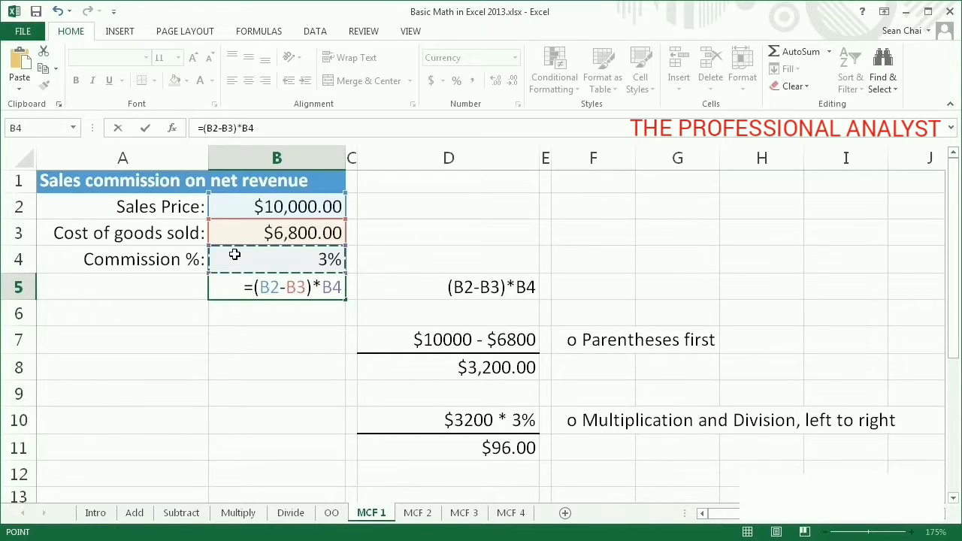
key("Return")
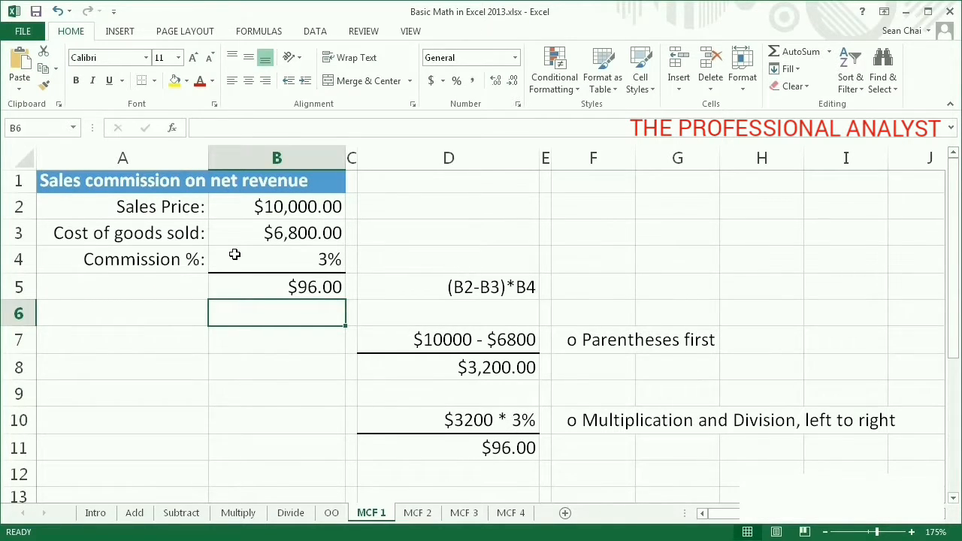
- Examine the worked commission calculation in D7 through D11, from the parentheses to the final multiplication
double_click(366, 337)
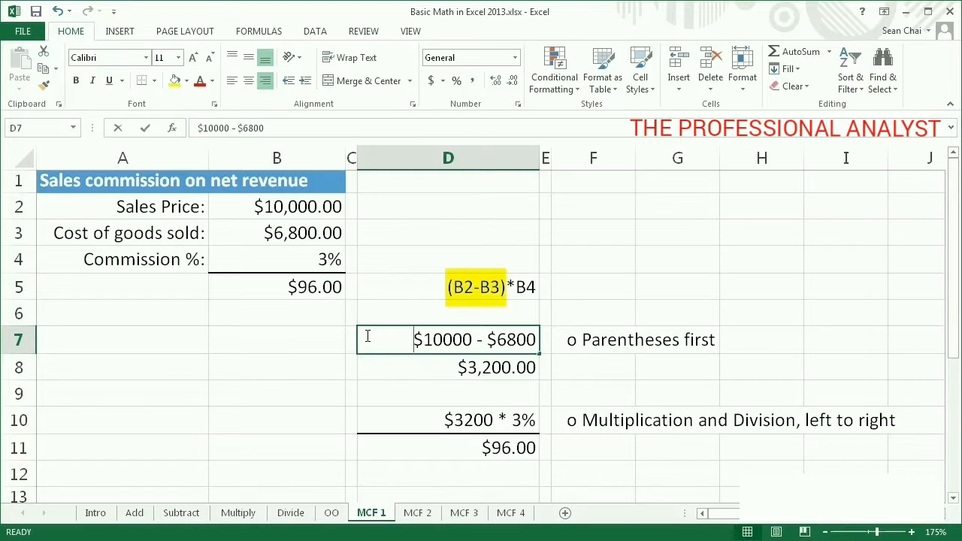
key("Escape")
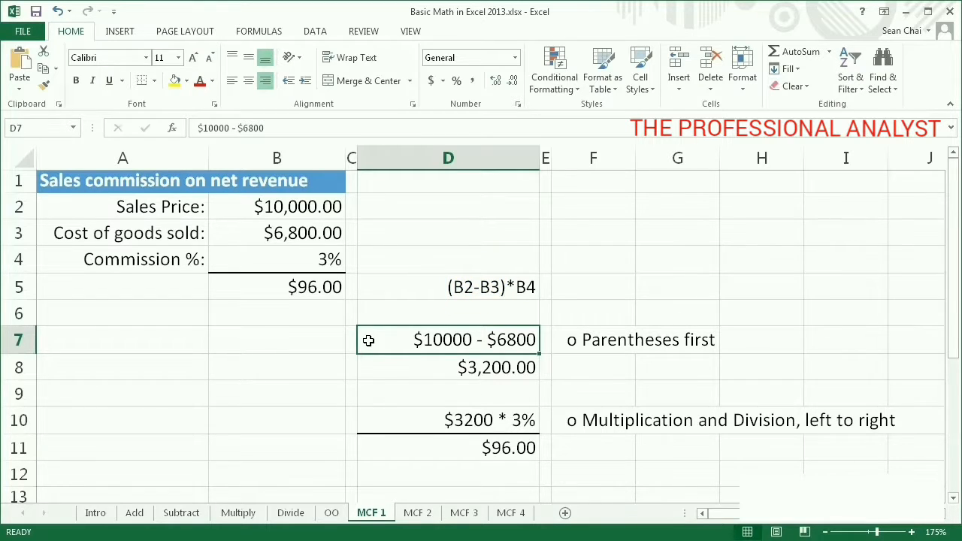
left_click(368, 368)
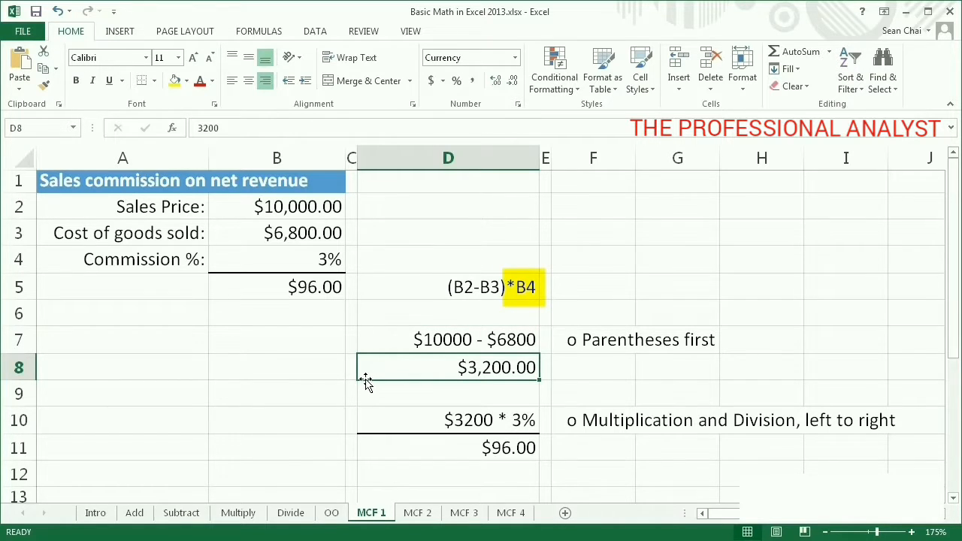
left_click(371, 421)
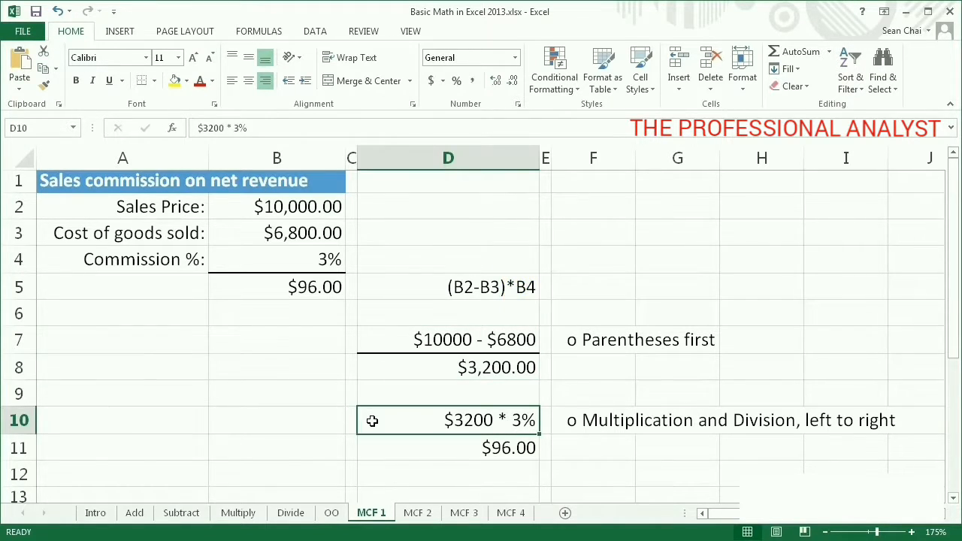
left_click(368, 449)
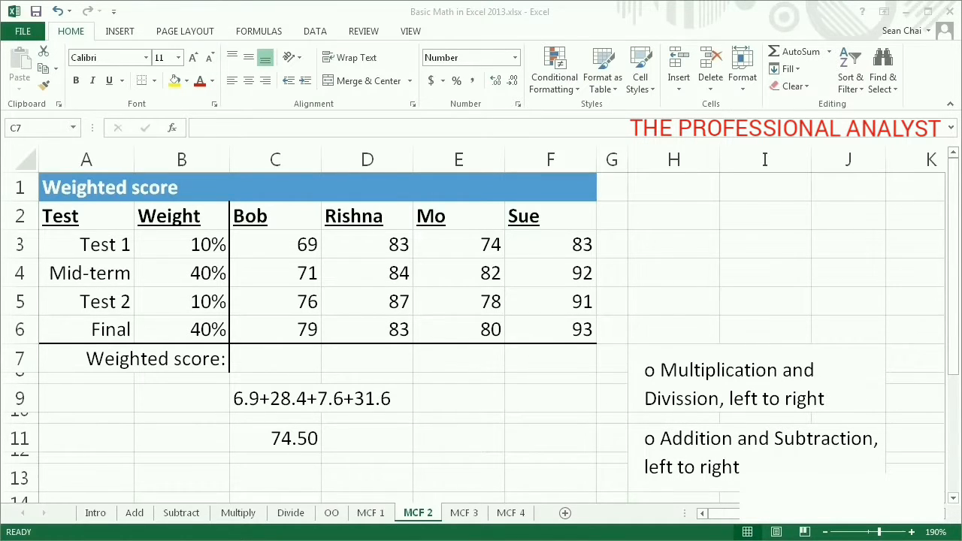
- Examine the weights of Test 1 and Test 2, then those of the Mid-term and Final, in columns A and B
left_click(72, 243)
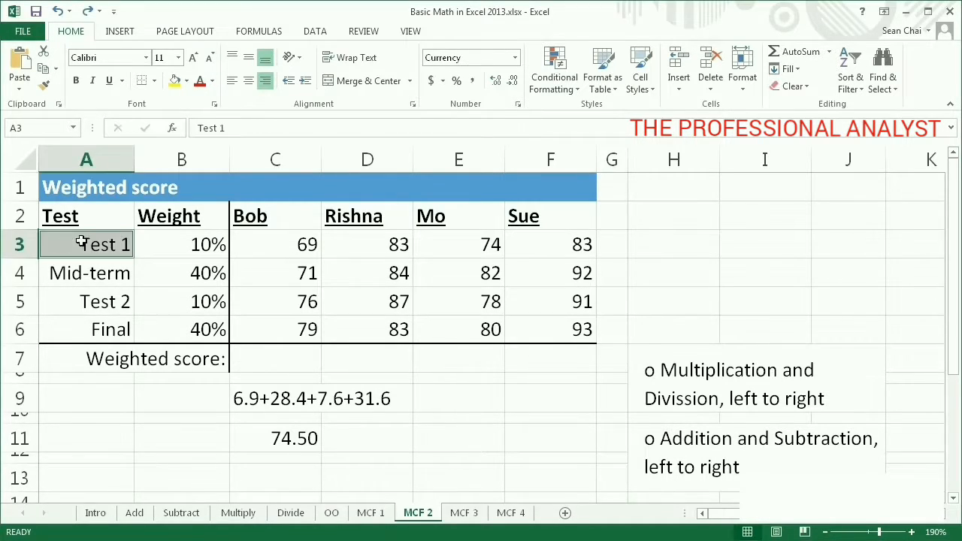
left_click_drag(81, 241, 161, 245)
left_click(84, 301, "ctrl")
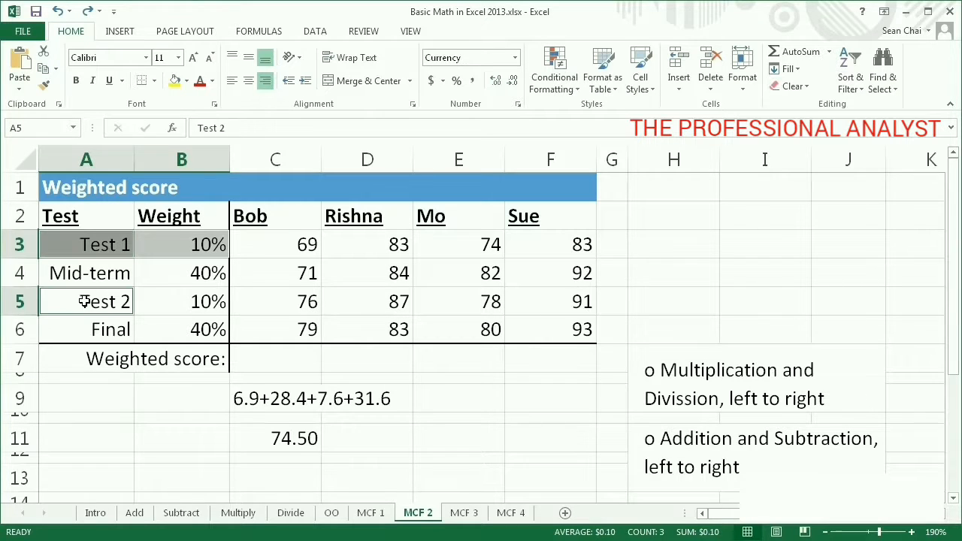
left_click_drag(84, 300, 164, 305)
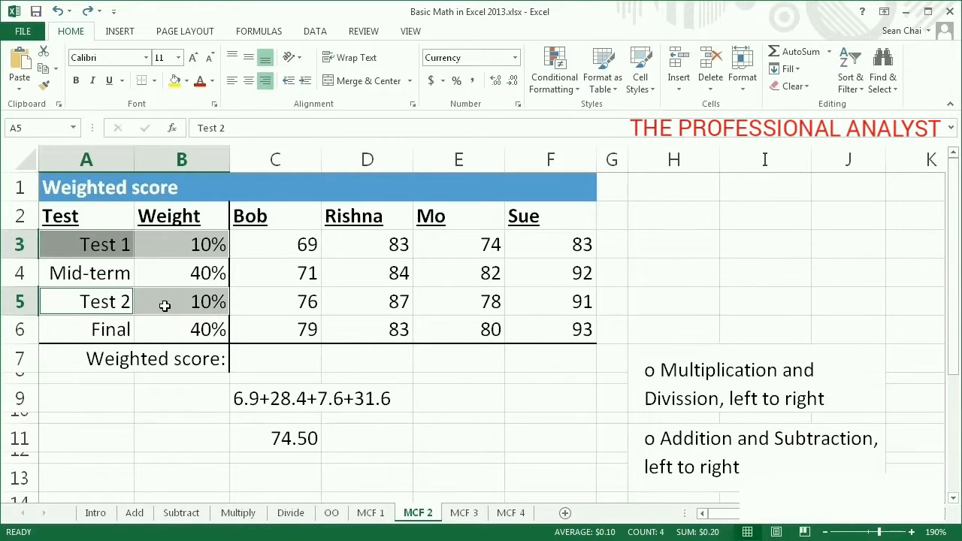
left_click_drag(96, 273, 164, 274)
left_click_drag(98, 320, 159, 329)
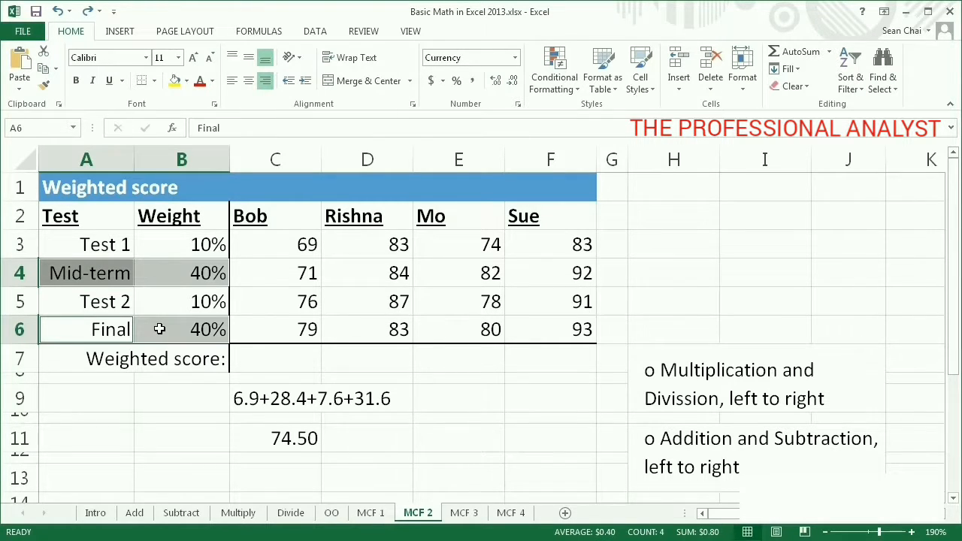
- Start the weighted score formula in C7 with =C3*$B$3, making the Test 1 weight an absolute reference
left_click(245, 363)
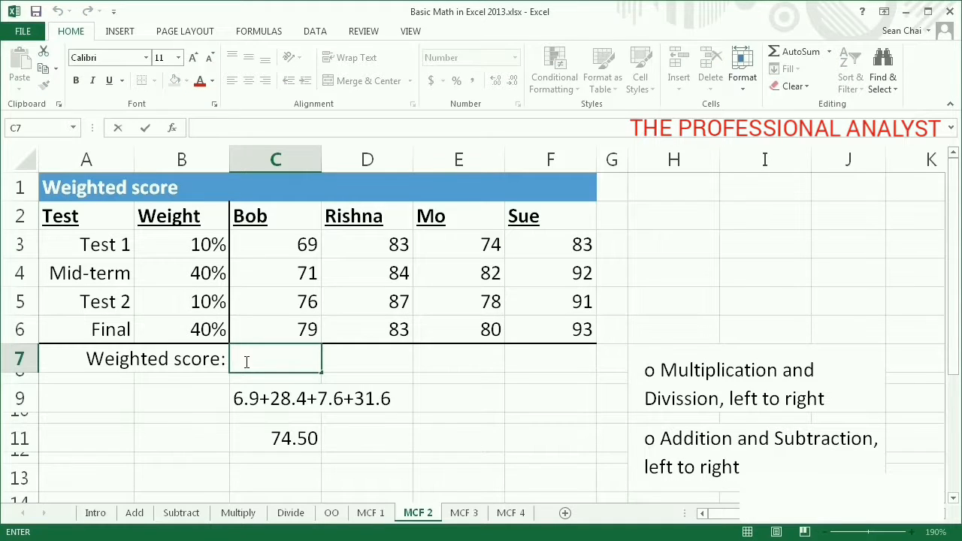
type("=")
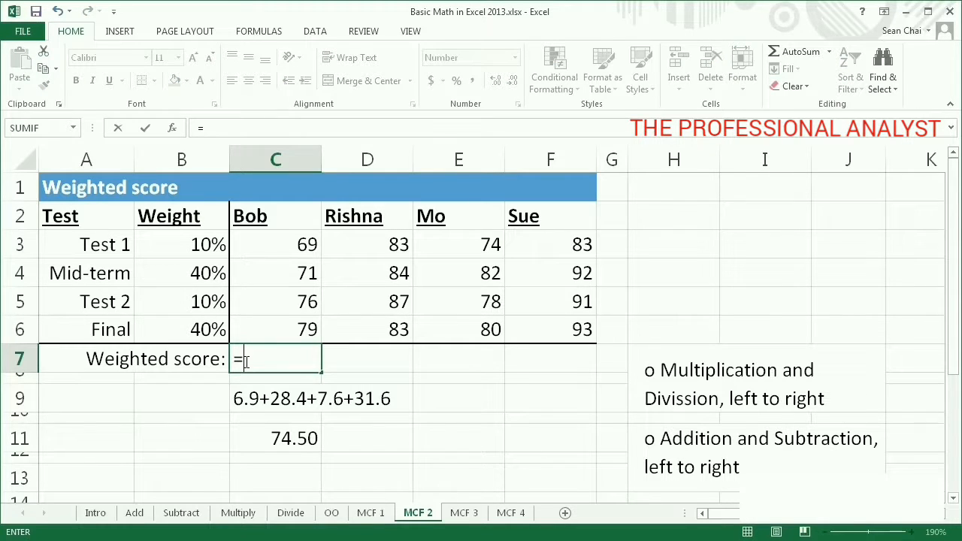
left_click(257, 251)
type("*")
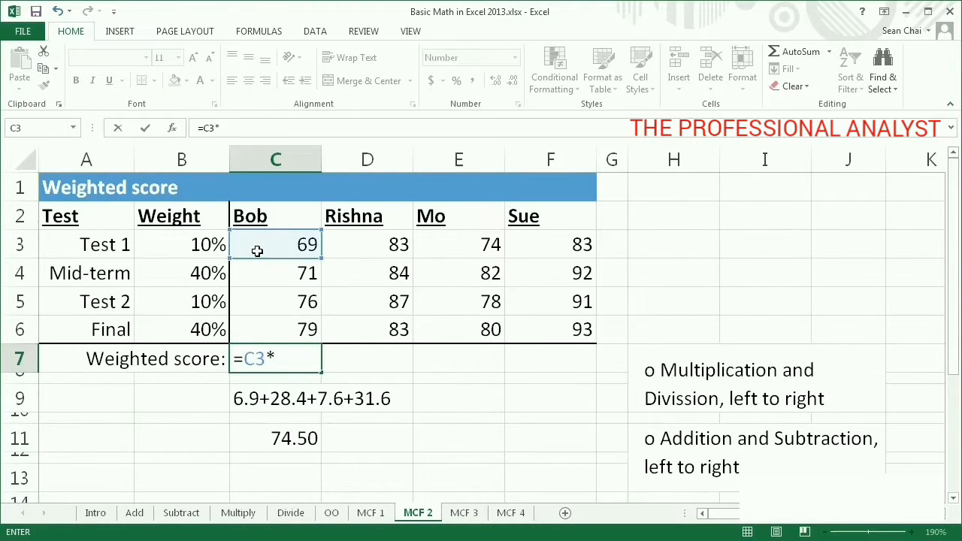
left_click(193, 250)
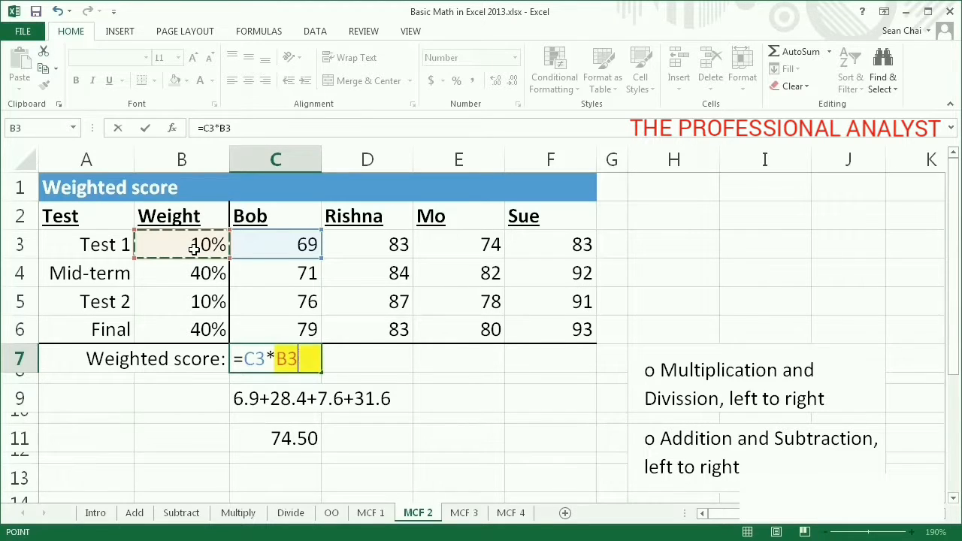
key("F4")
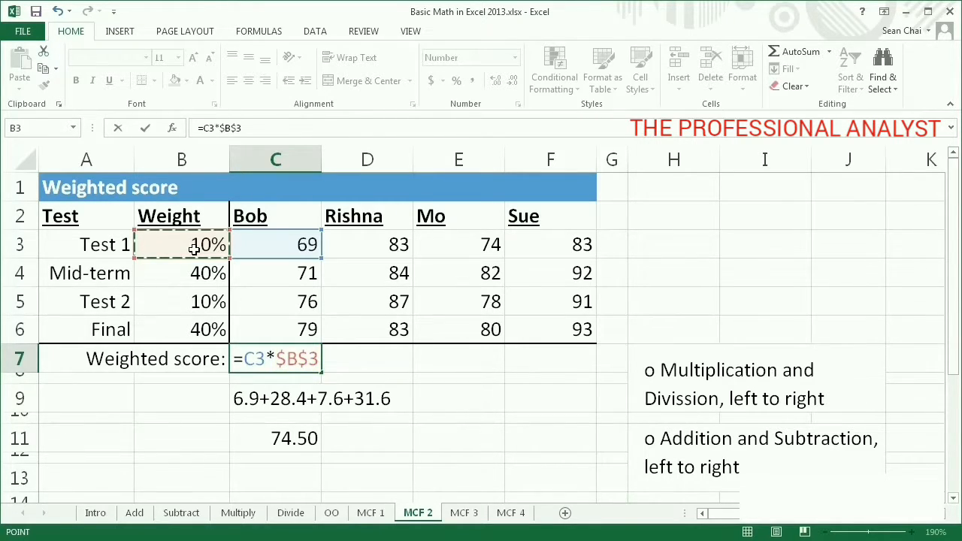
- Complete the C7 formula by adding +C4*$B$4+C5*$B$5+C6*$B$6, with absolute references to the weights
type("+")
left_click(248, 272)
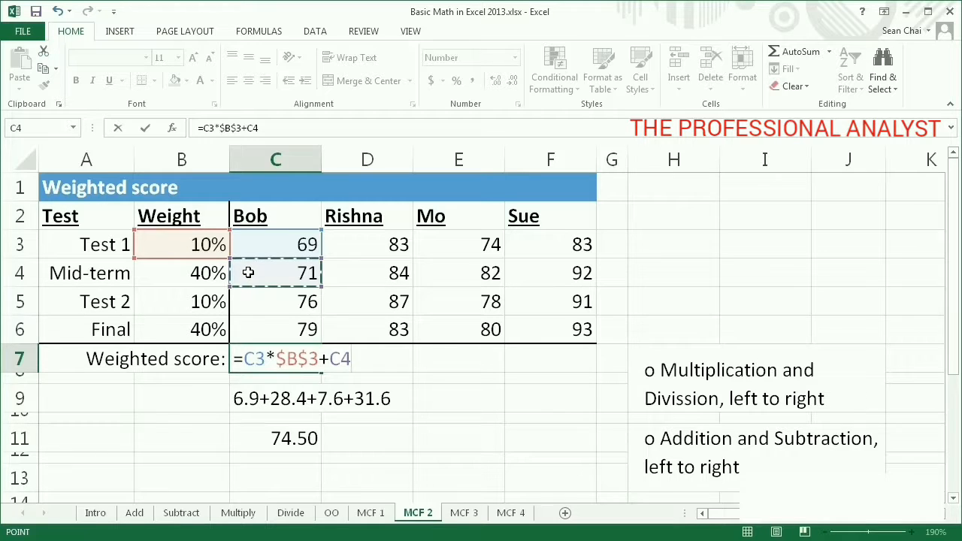
type("*")
left_click(175, 269)
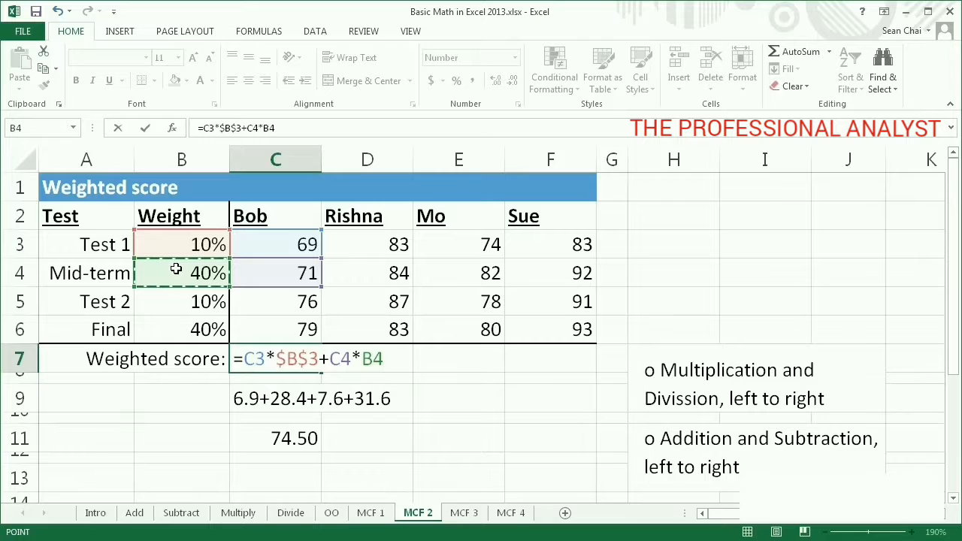
key("F4")
type("+")
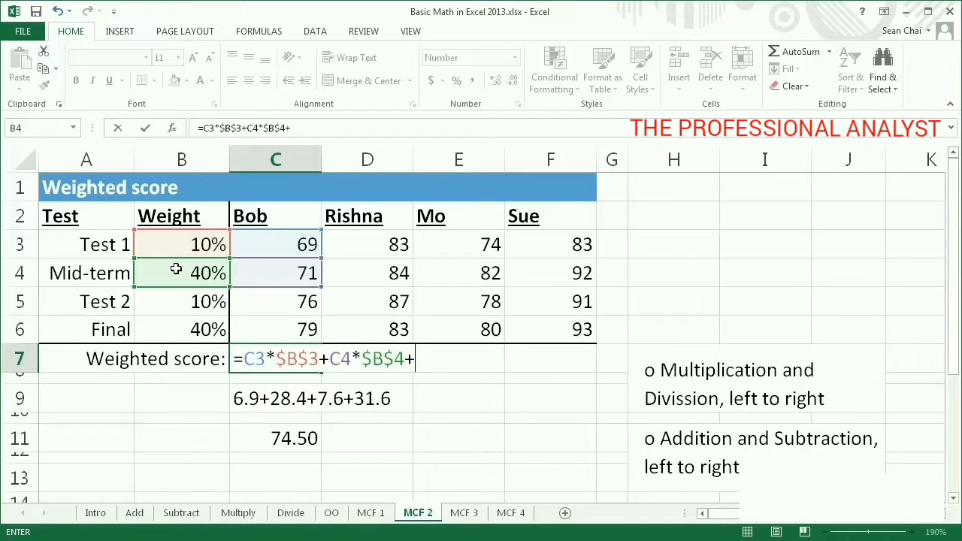
left_click(239, 298)
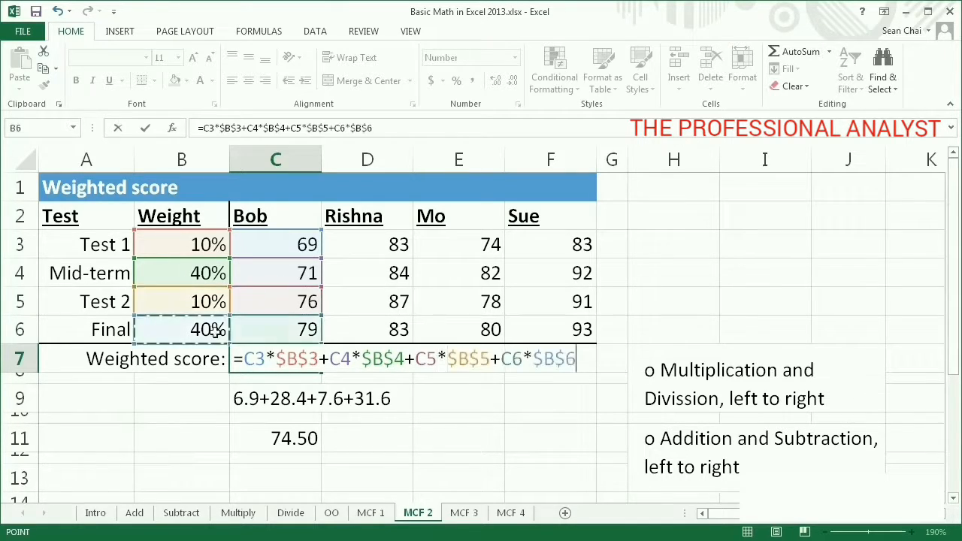
key("Return")
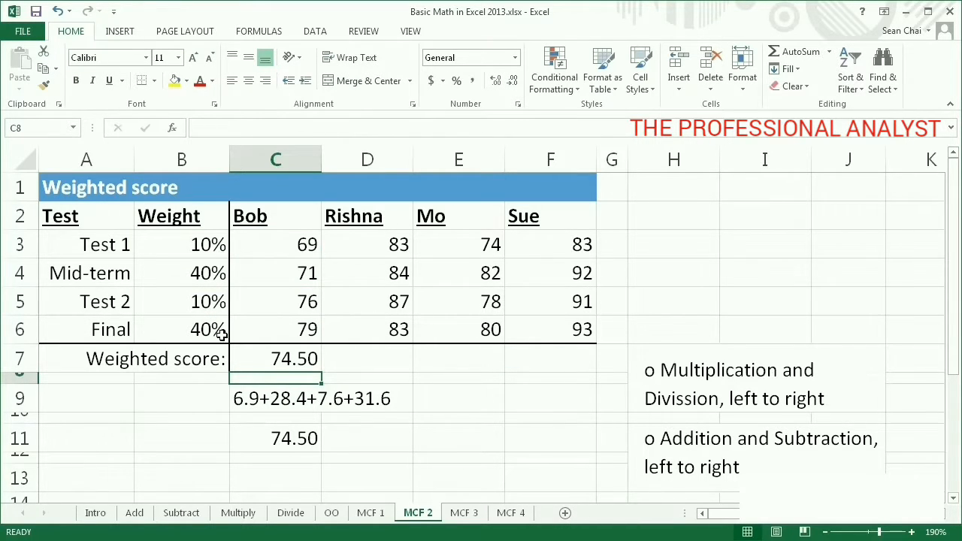
- Fill the weighted score formula from C7 across D7:F7 for the other students
left_click(256, 358)
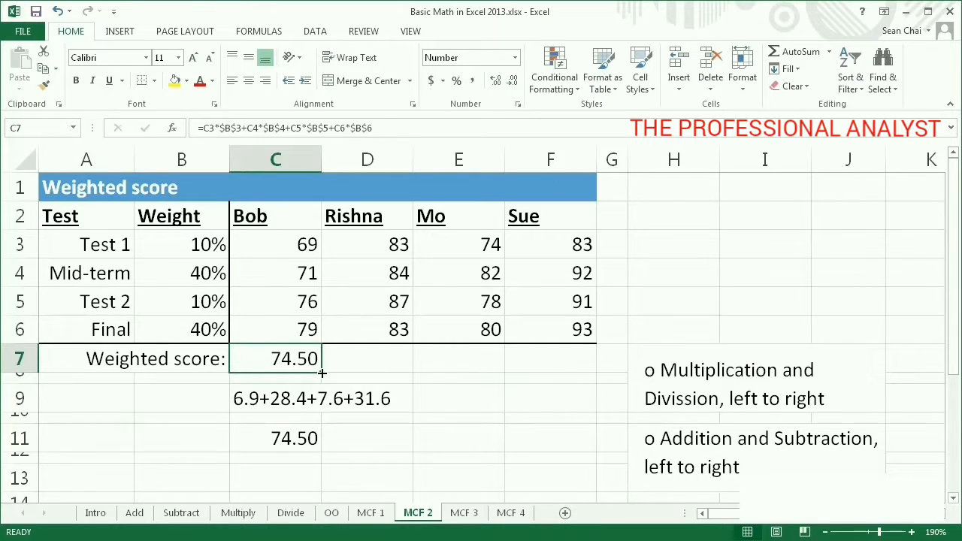
left_click_drag(322, 372, 322, 372)
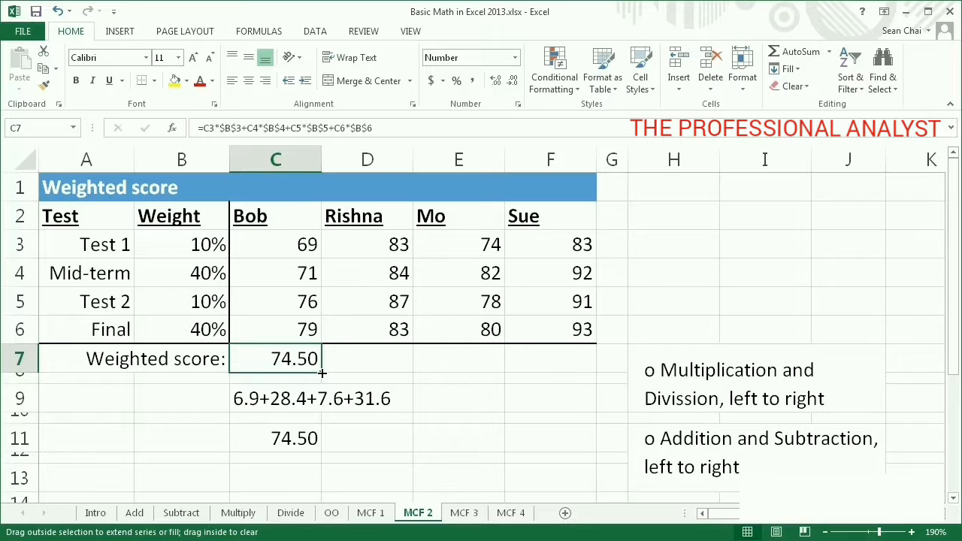
left_click_drag(322, 372, 561, 373)
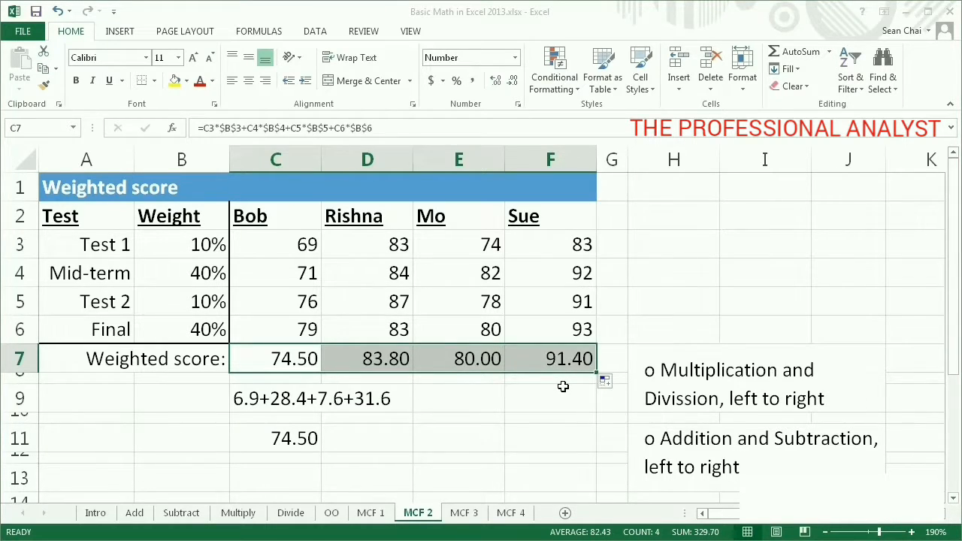
- Examine the weighted score formula in C7 and its worked multiplication and addition stages in C9 and C11
double_click(236, 354)
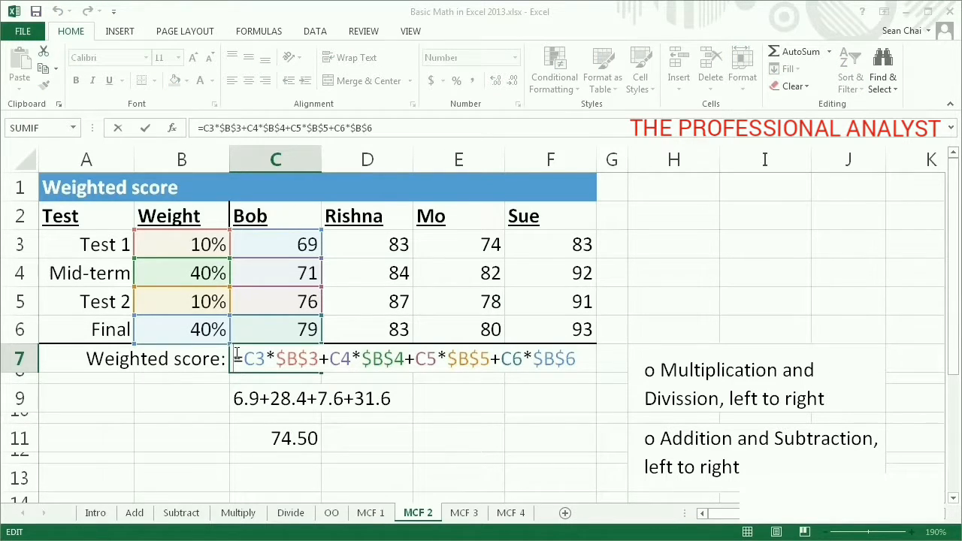
key("ctrl+Return")
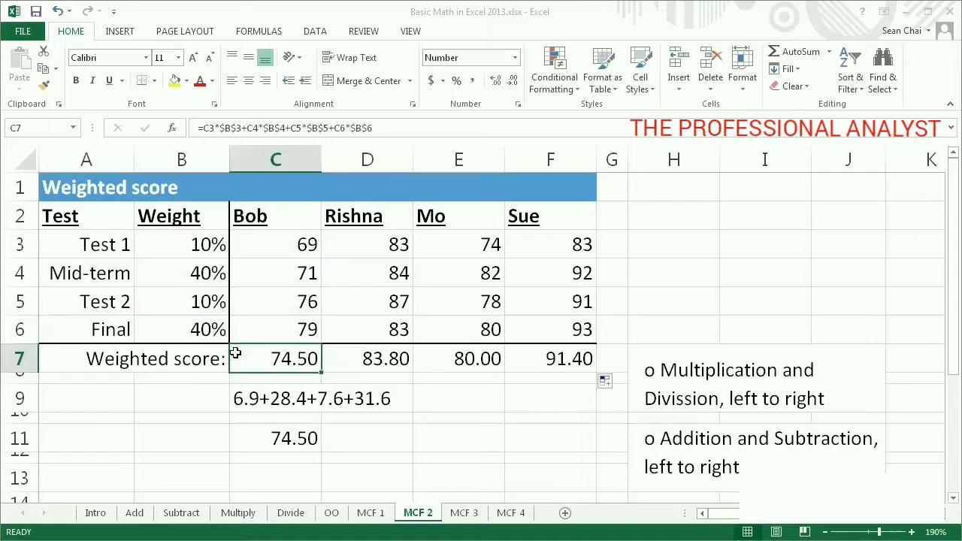
double_click(238, 394)
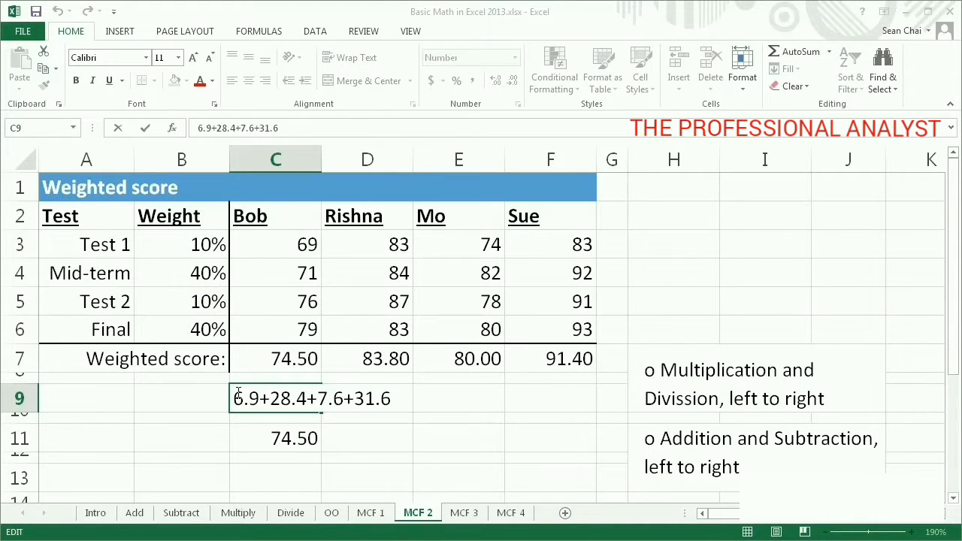
key("Escape")
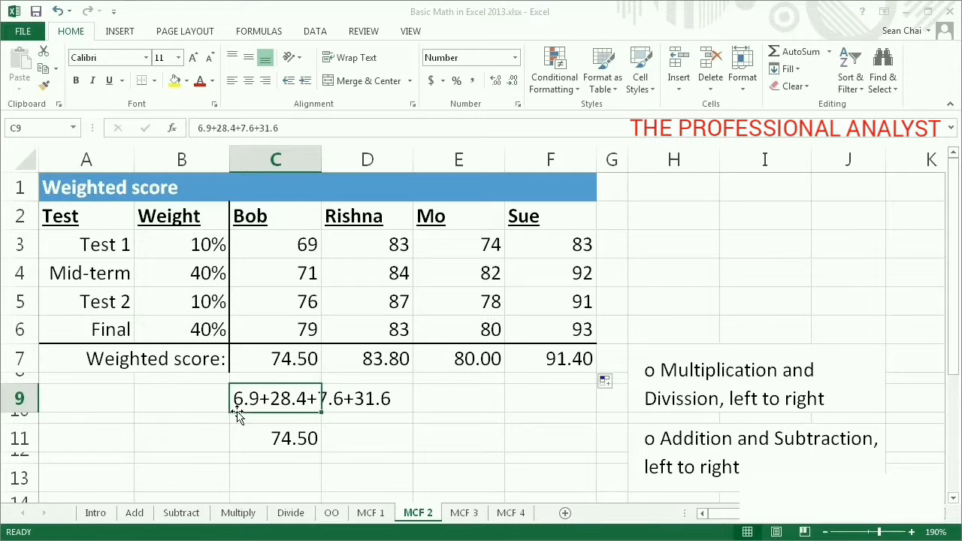
left_click(237, 434)
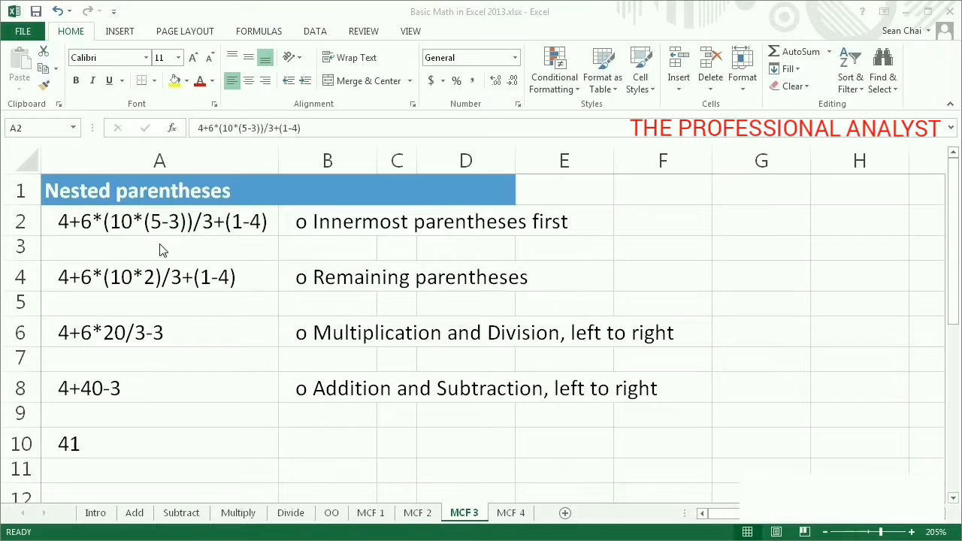
- Highlight the innermost parentheses (5-3) in A2 and the remaining parentheses, including (1-4), in A4
double_click(145, 221)
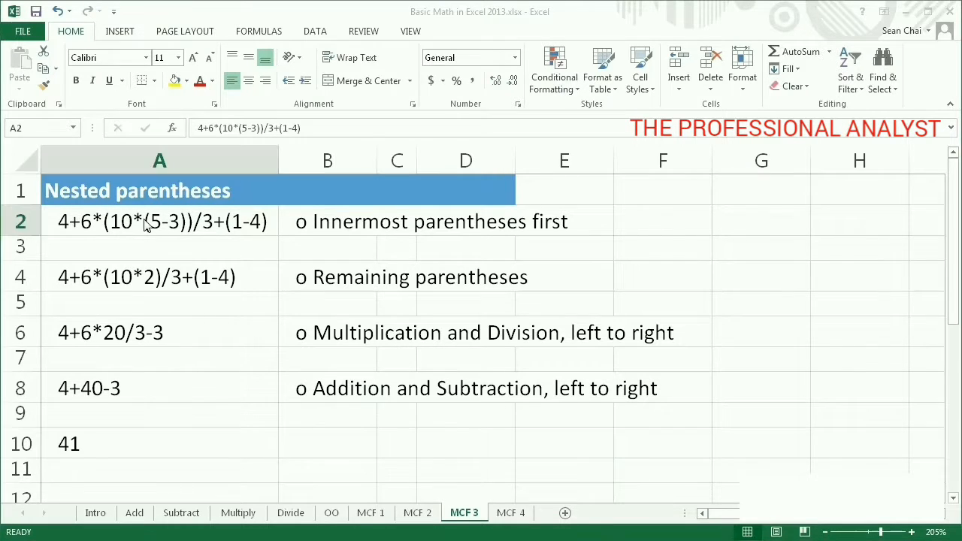
left_click_drag(145, 221, 187, 225)
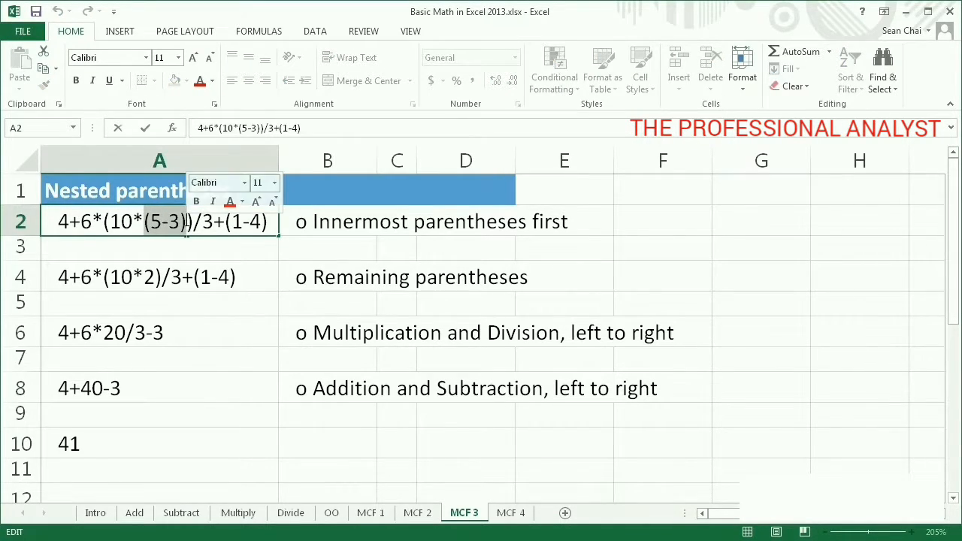
left_click(160, 280)
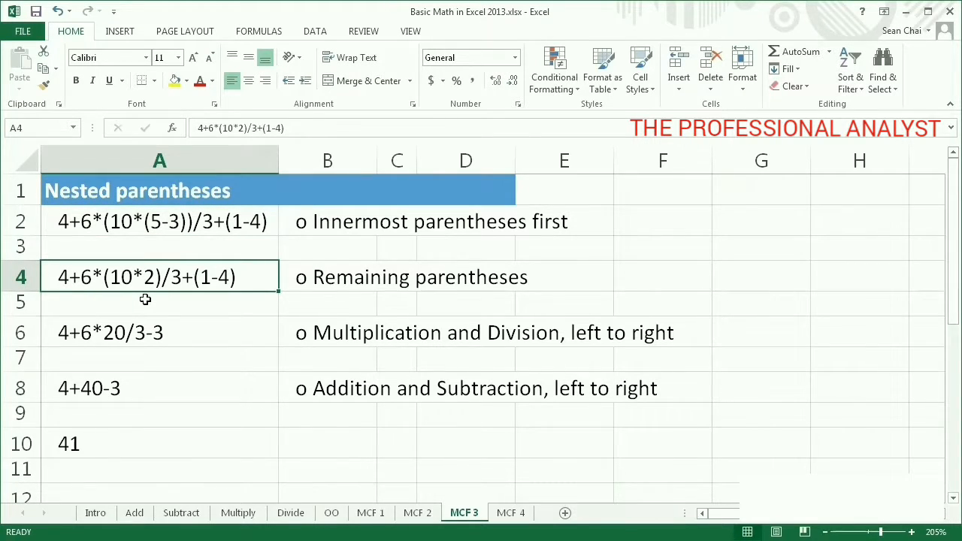
double_click(105, 278)
left_click_drag(105, 278, 239, 282)
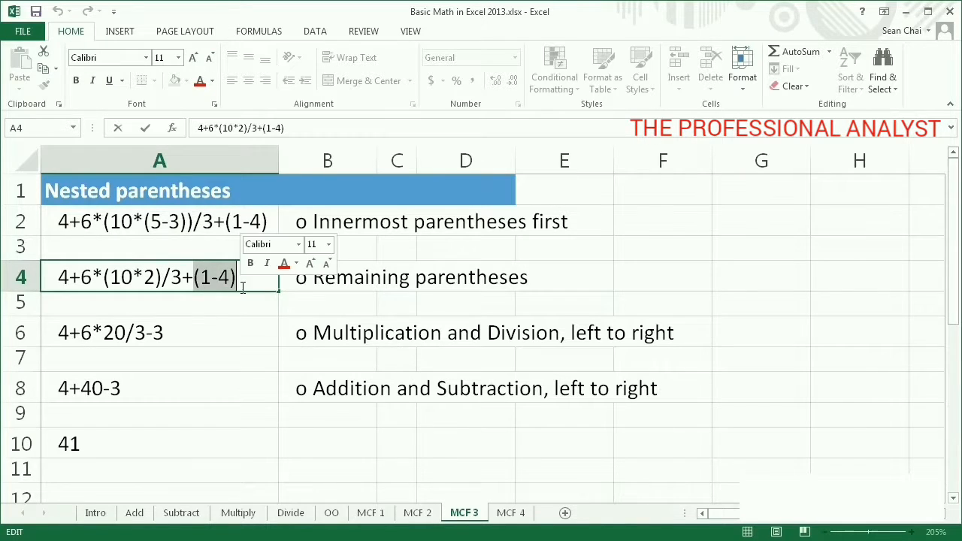
- Highlight the multiplication 6*20 and the division /3 in A6, in left-to-right order
left_click(227, 329)
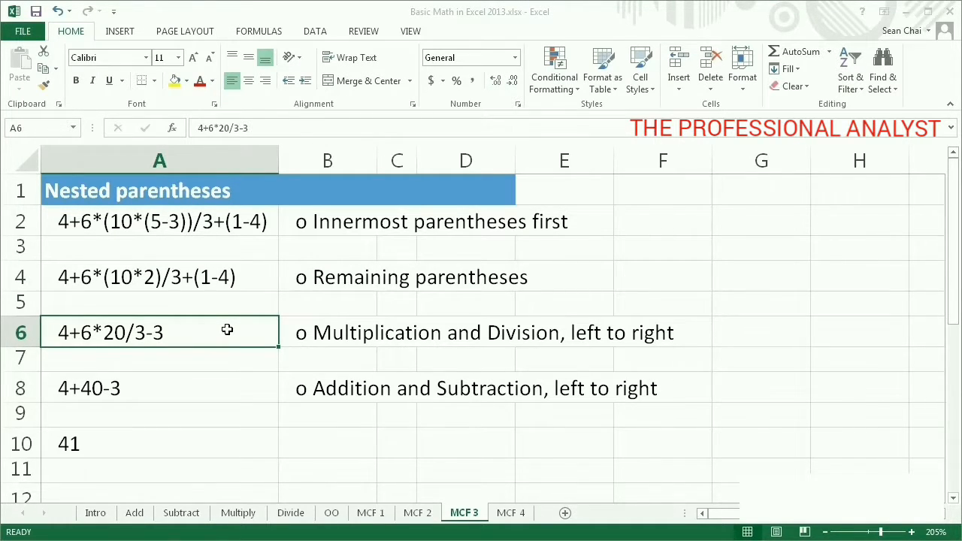
double_click(85, 333)
left_click_drag(81, 333, 124, 335)
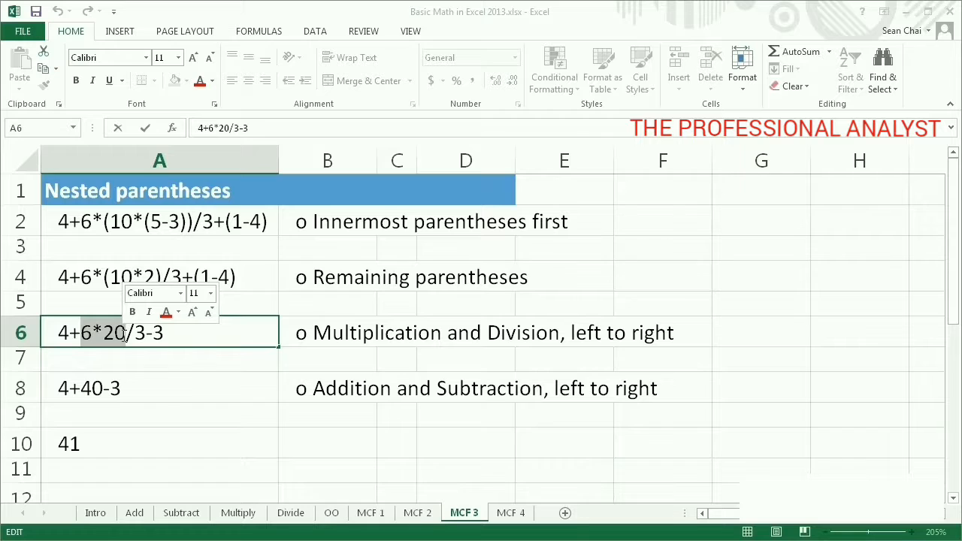
left_click(126, 333)
left_click_drag(125, 334, 147, 336)
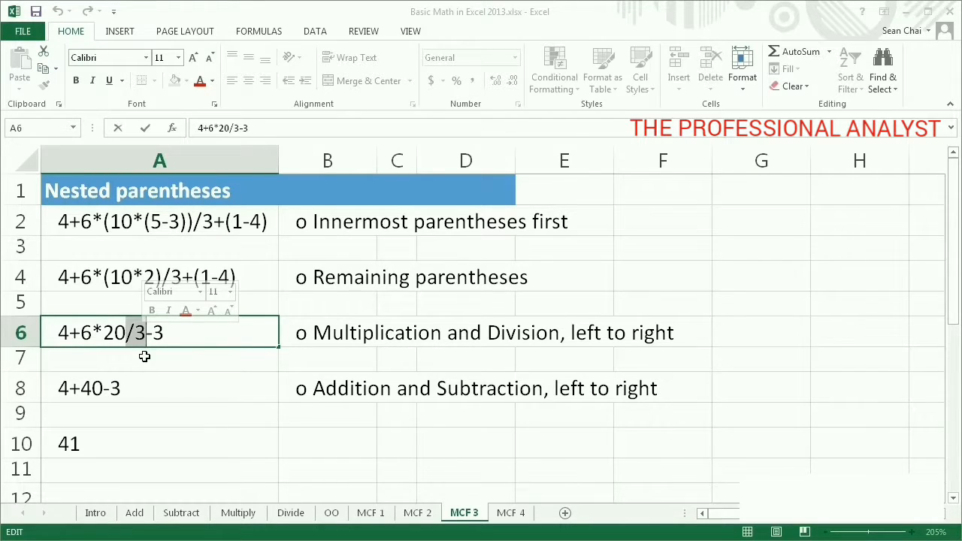
- Highlight the addition and the subtraction -3 in A8, and select the final result in A10
left_click(141, 383)
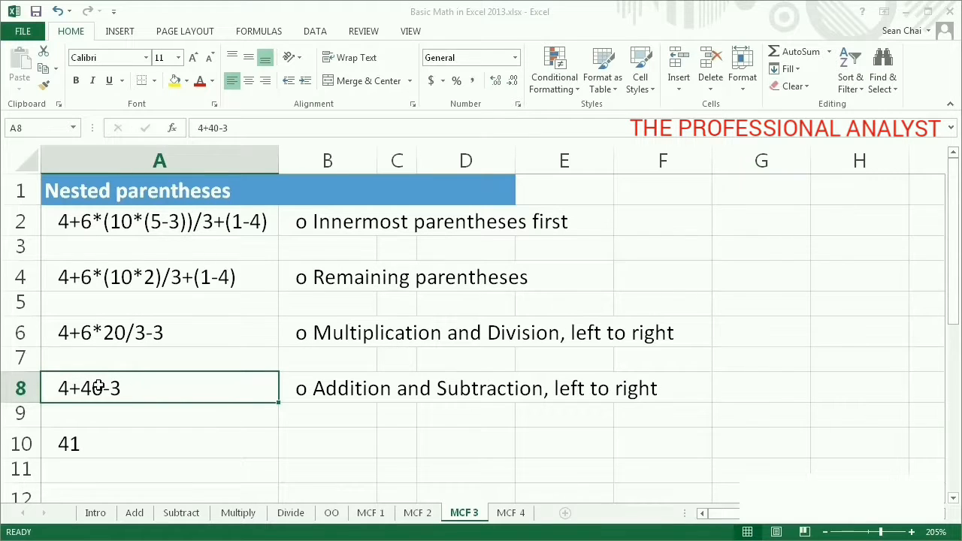
double_click(55, 387)
left_click_drag(56, 388, 119, 387)
left_click(102, 396)
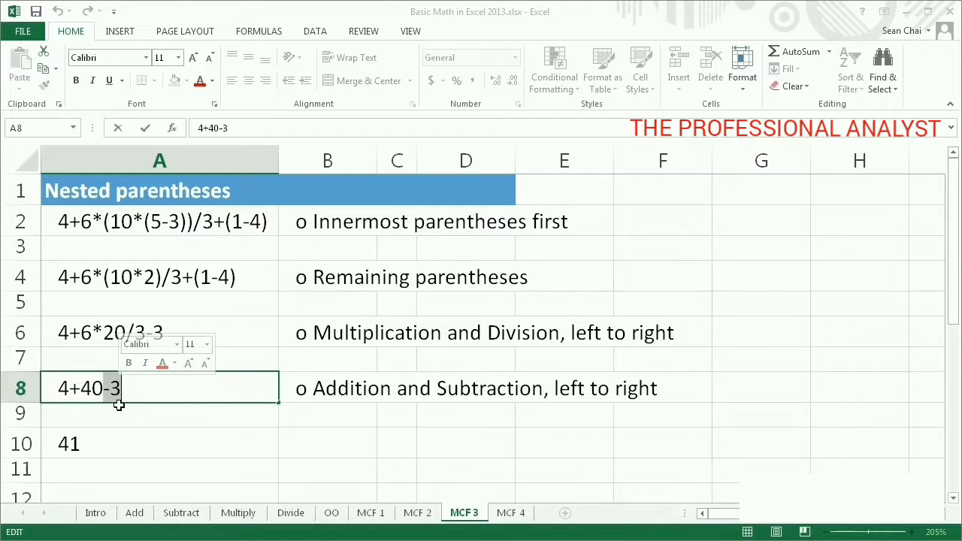
left_click(50, 443)
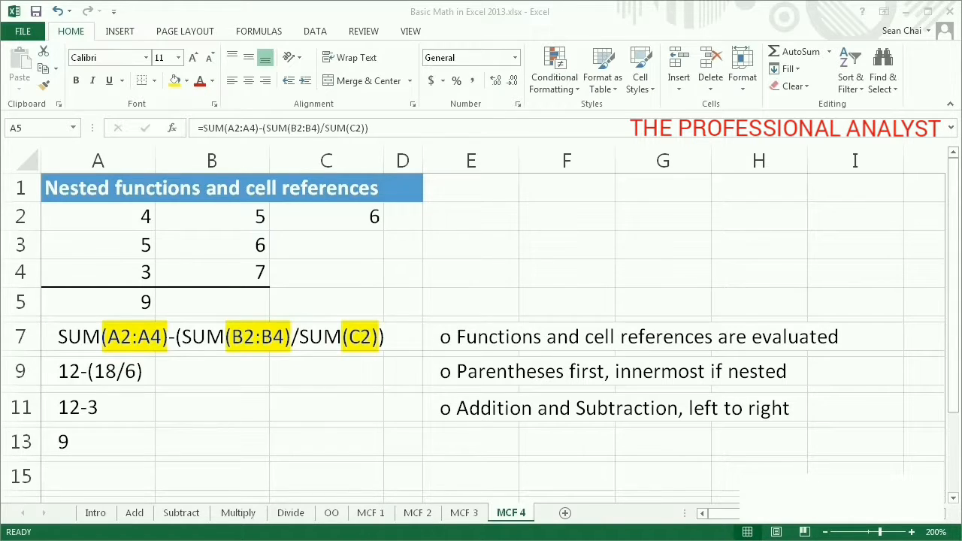
- Examine the nested SUM formula in A5 on the MCF 4 sheet and its worked evaluation stages in A9, A11 and A13
double_click(43, 304)
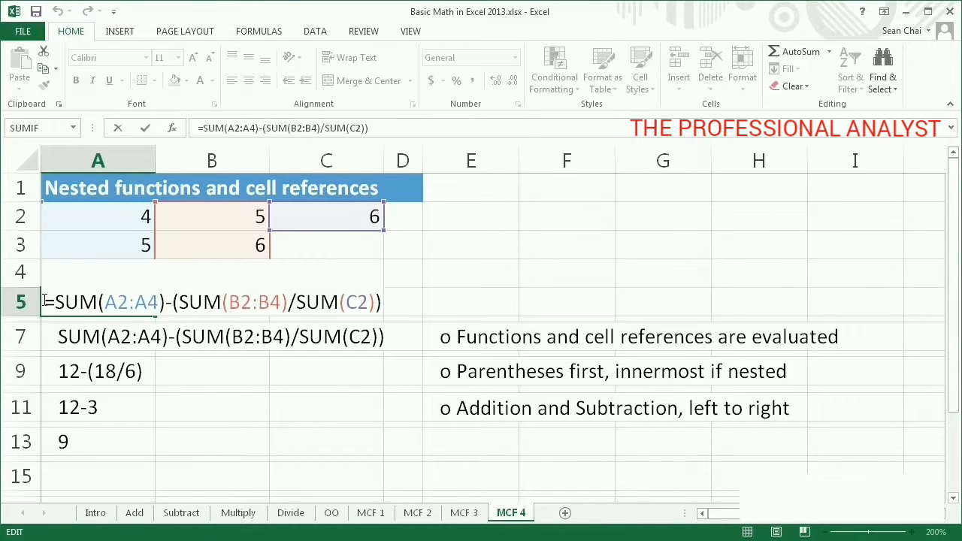
key("Escape")
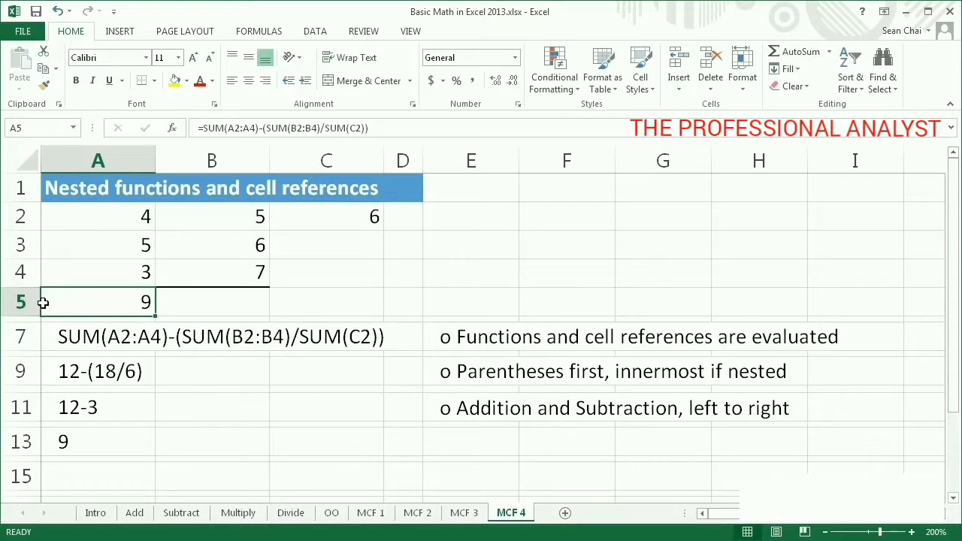
left_click(50, 370)
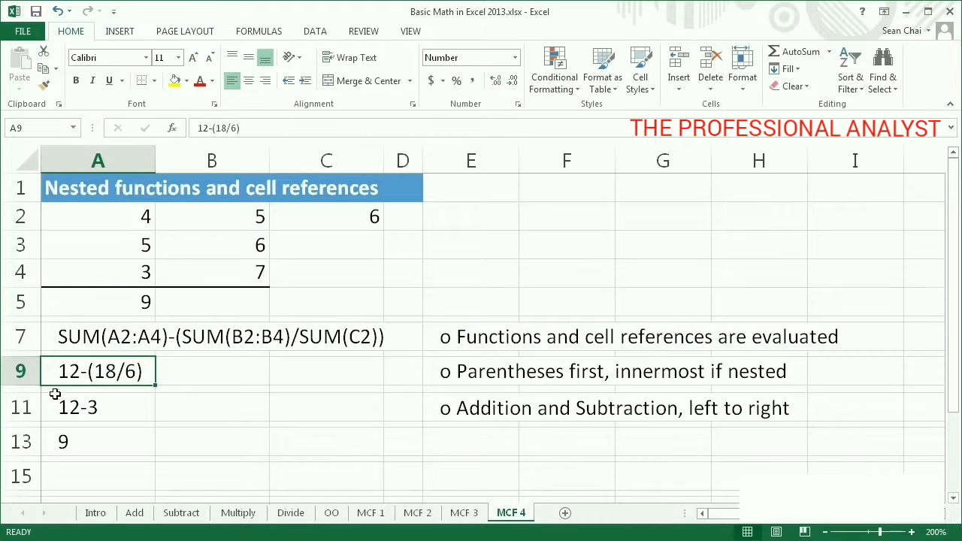
left_click(47, 408)
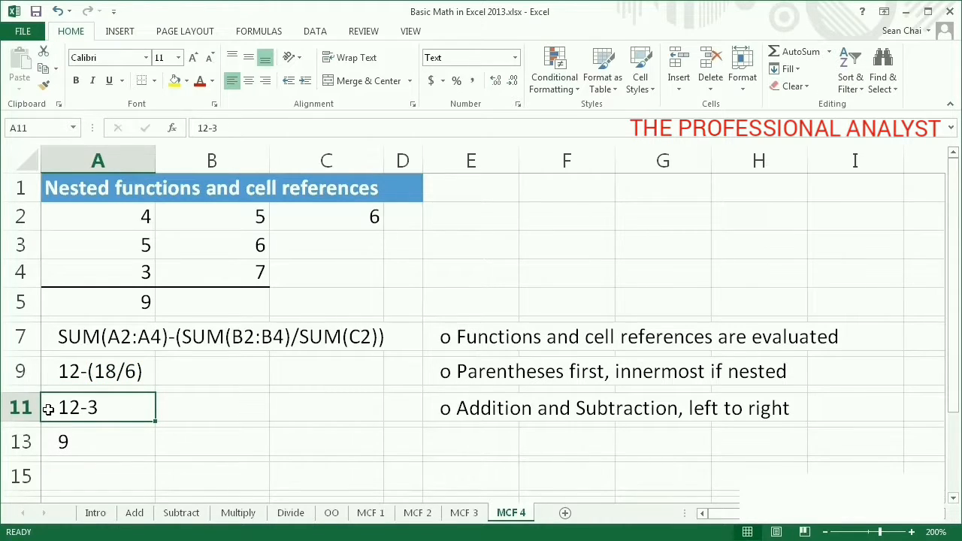
left_click(50, 442)
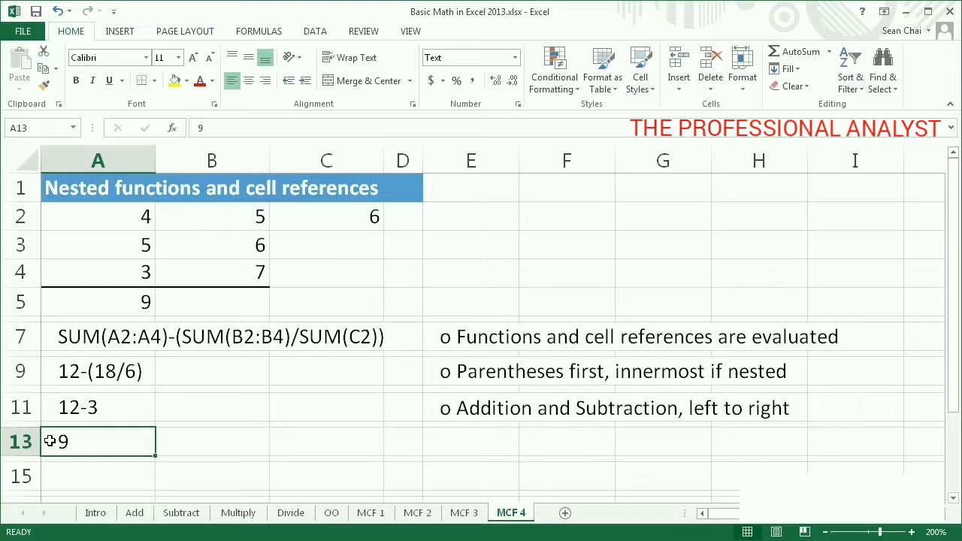